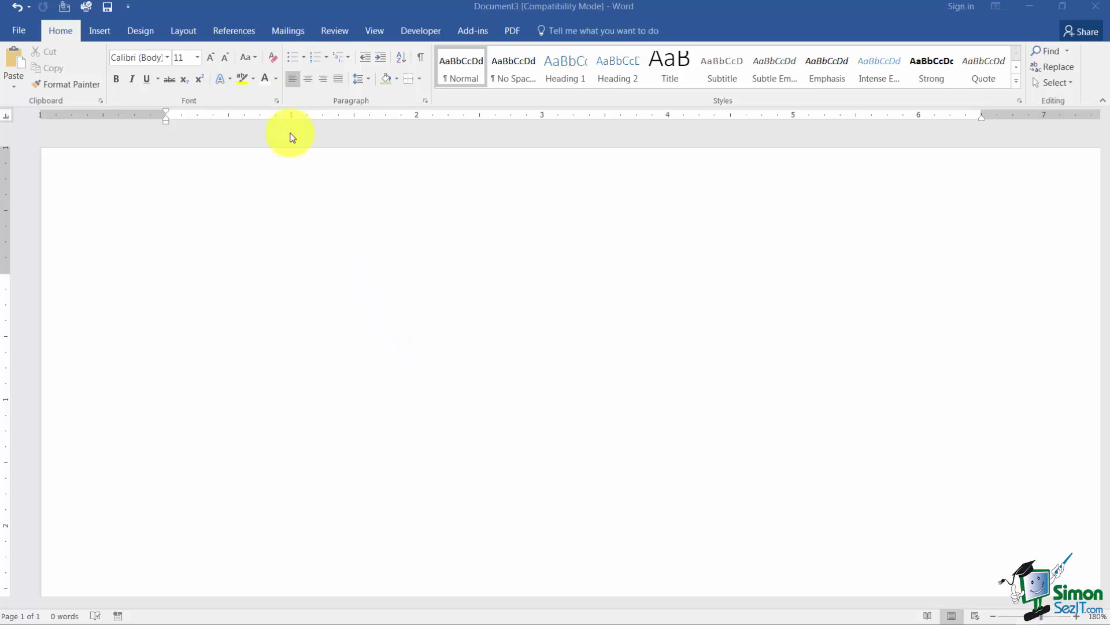
Start a single envelope and paste the recipient's delivery address.
left_click(298, 28)
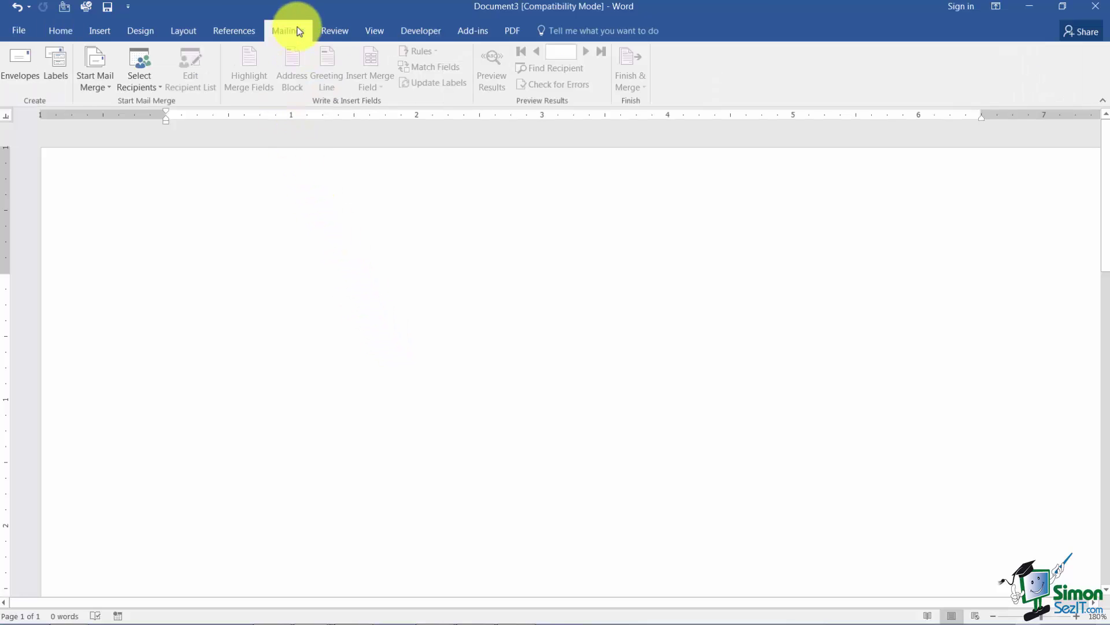
left_click(26, 73)
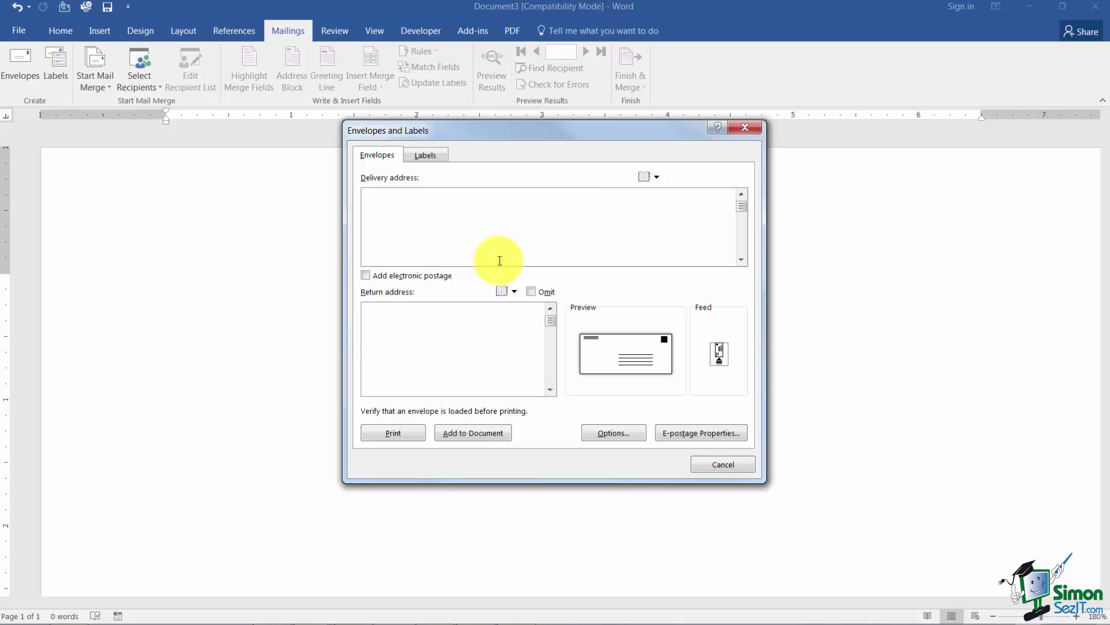
type("Allen Scott PO Box 24 Charlotte, NC  74015")
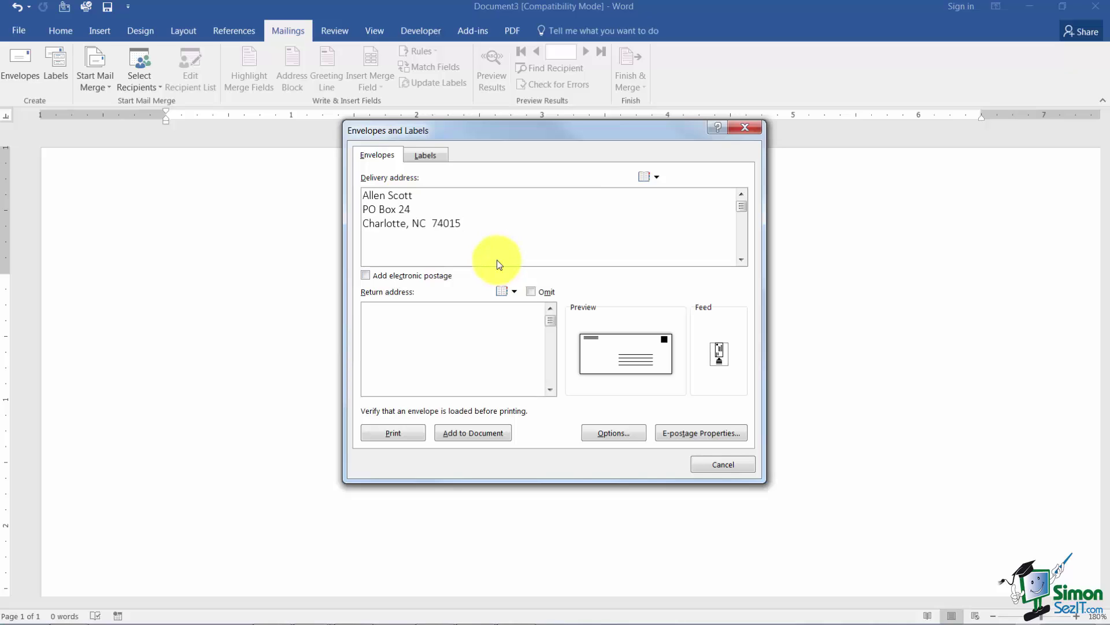
Enter the sender's name, street, and city/state/ZIP as the return address, fixing the street typo.
left_click(399, 318)
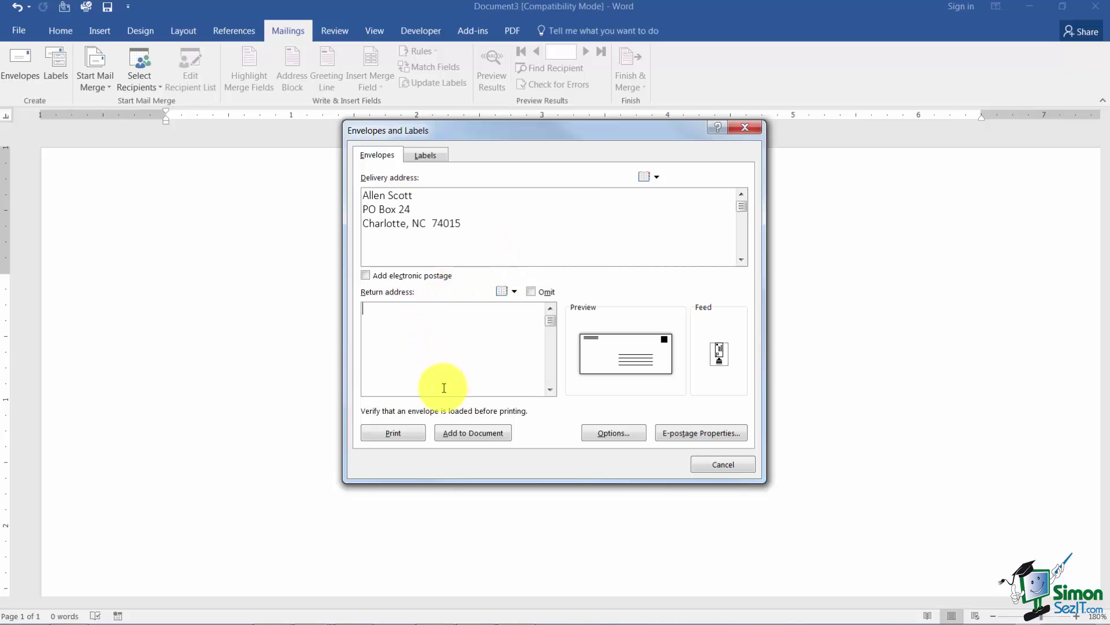
type("Carol Smit")
type("h ")
type("245 Oak ")
type("Stret")
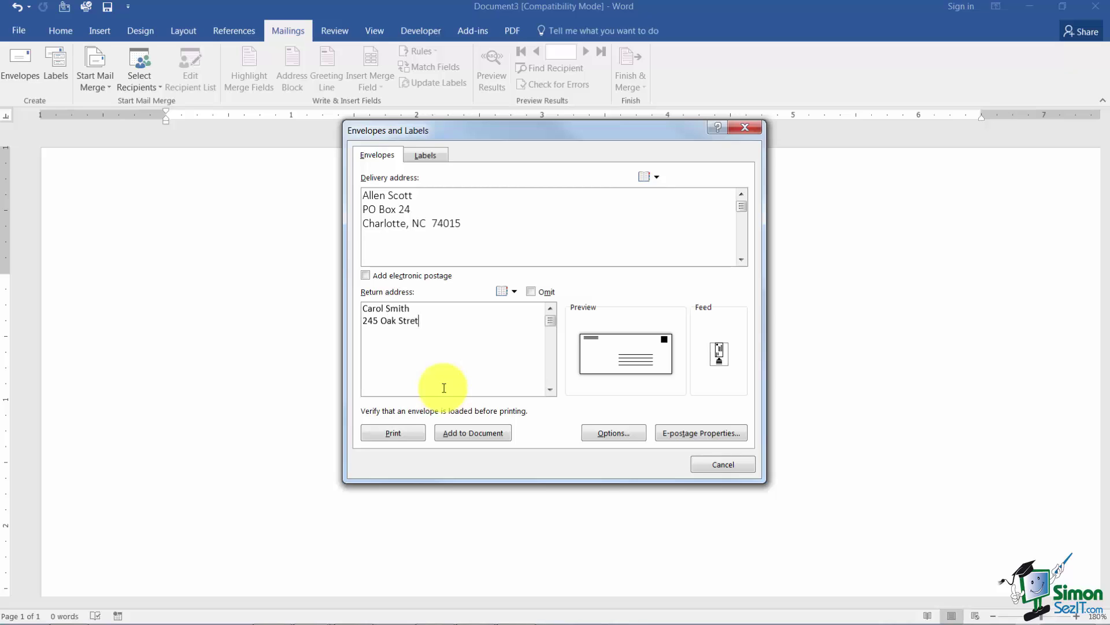
key("BackSpace")
type("et")
key("Return")
type("Columbus, OH 77852")
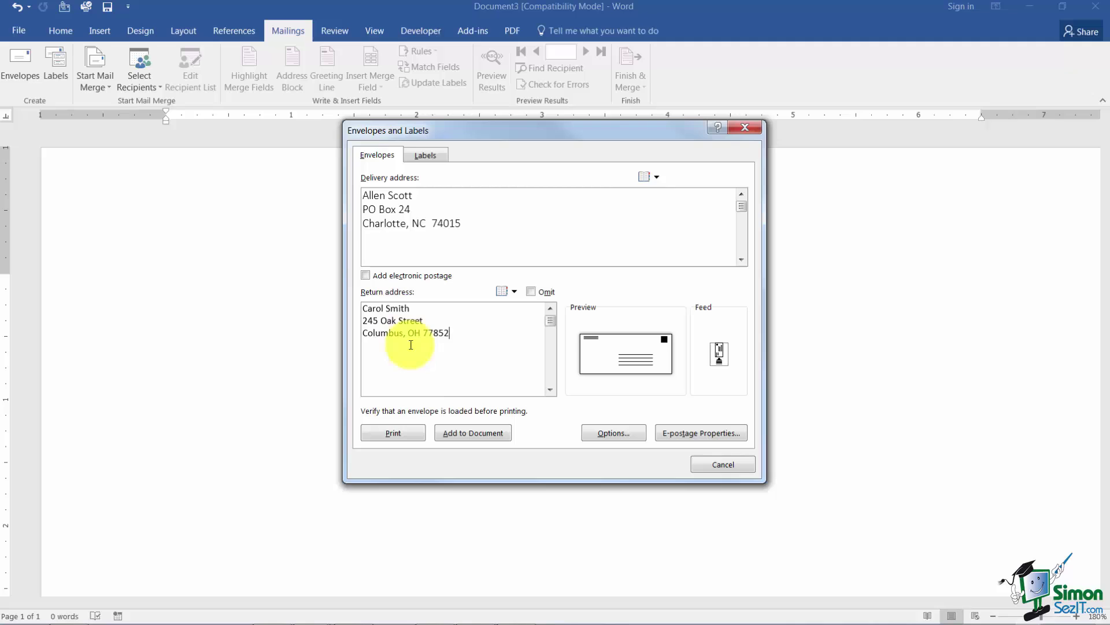
left_click(531, 292)
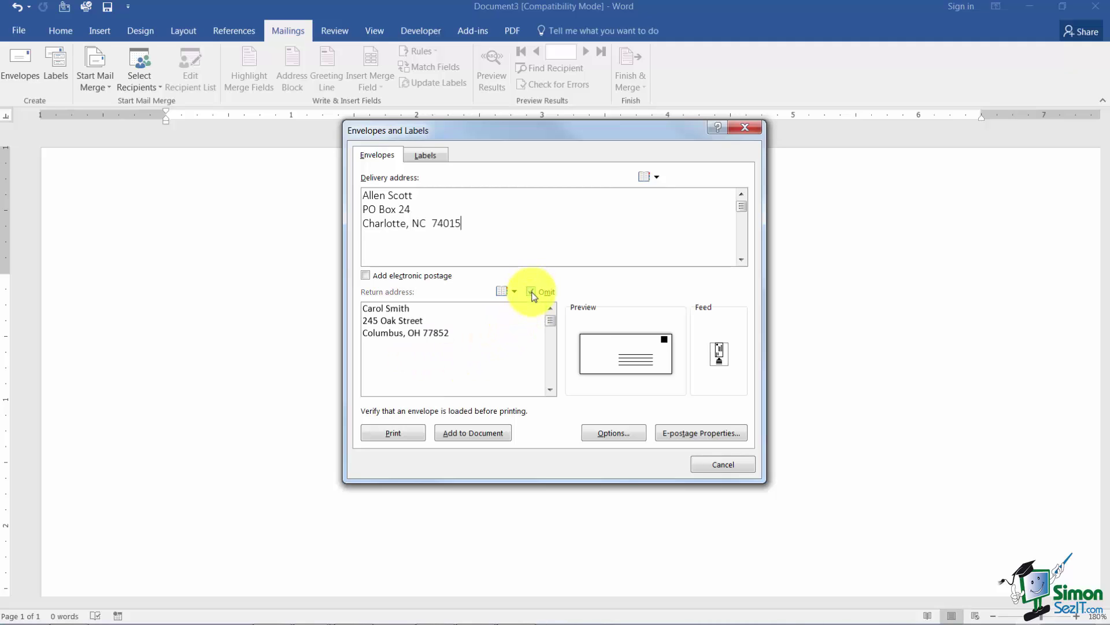
left_click(531, 292)
left_click(494, 330)
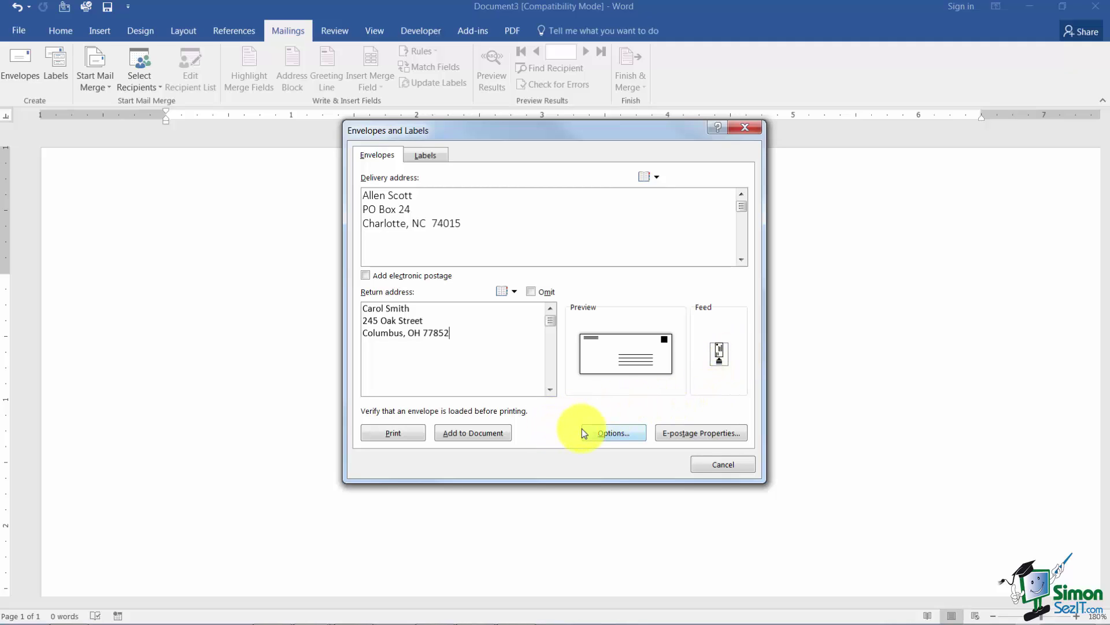
In Envelope Options, keep the Size 10 envelope and leave the delivery address font unchanged.
left_click(613, 433)
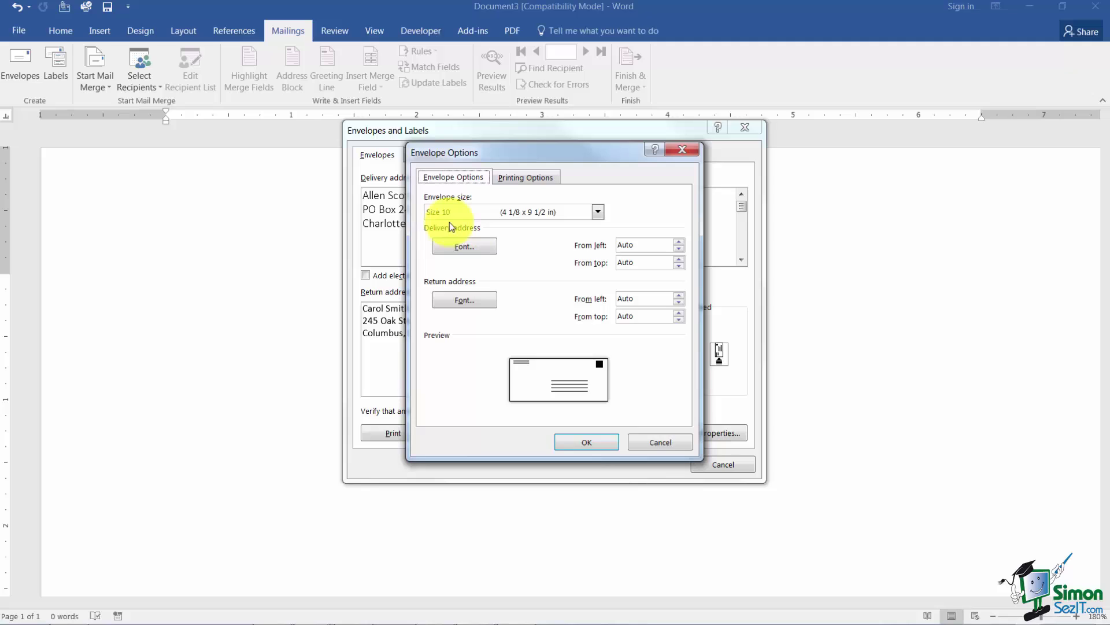
left_click(598, 212)
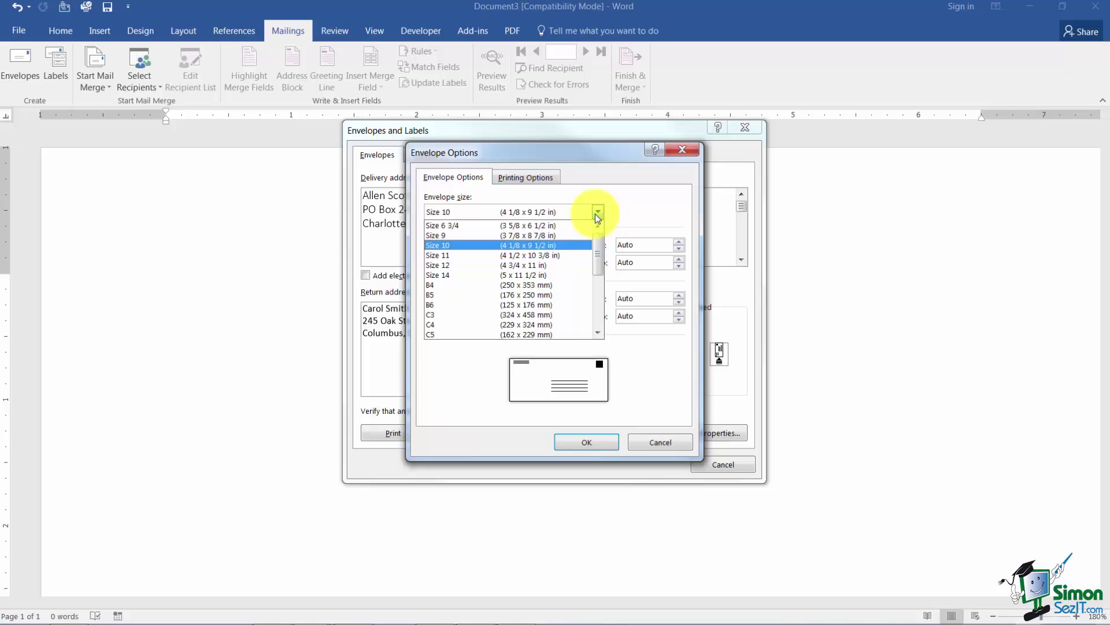
left_click(587, 214)
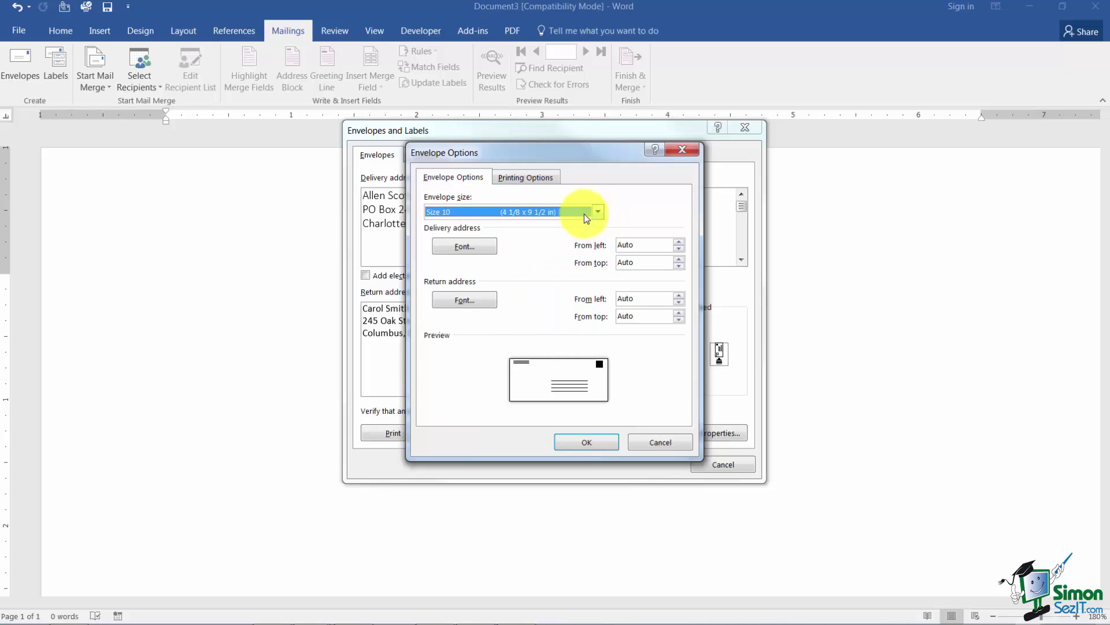
left_click(468, 247)
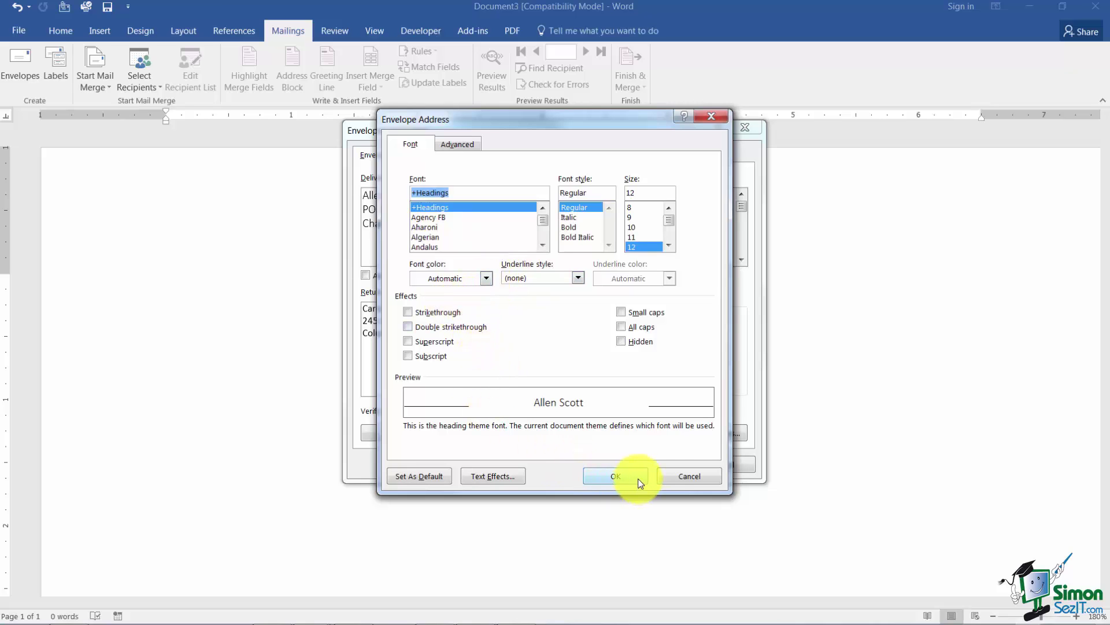
left_click(669, 480)
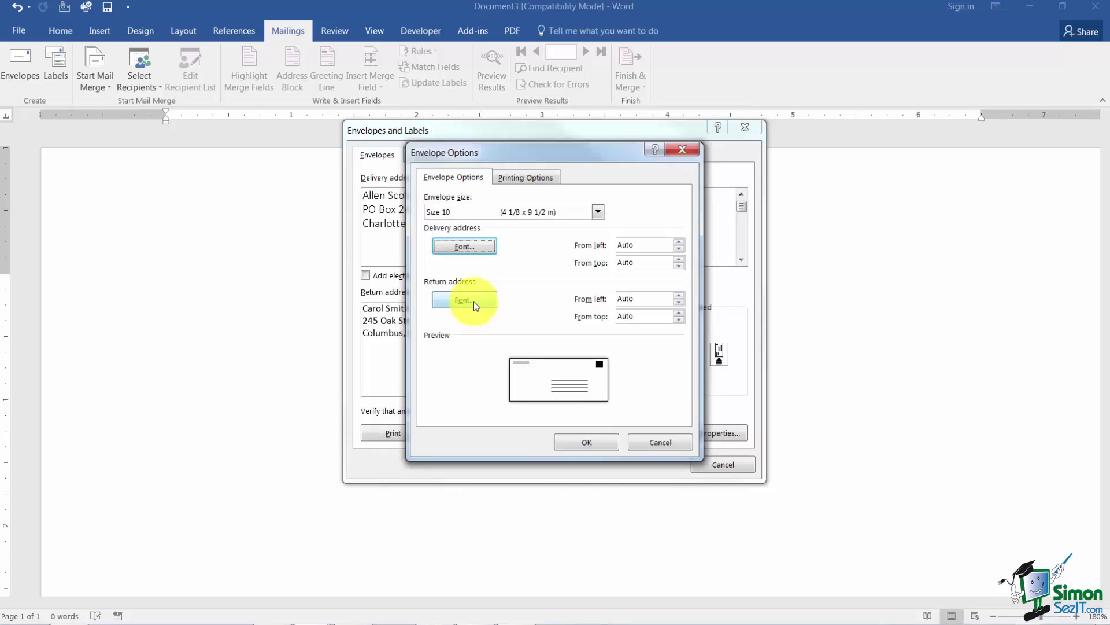
Review the printing feed settings, leaving clockwise rotation off and the feed tray unchanged.
left_click(533, 182)
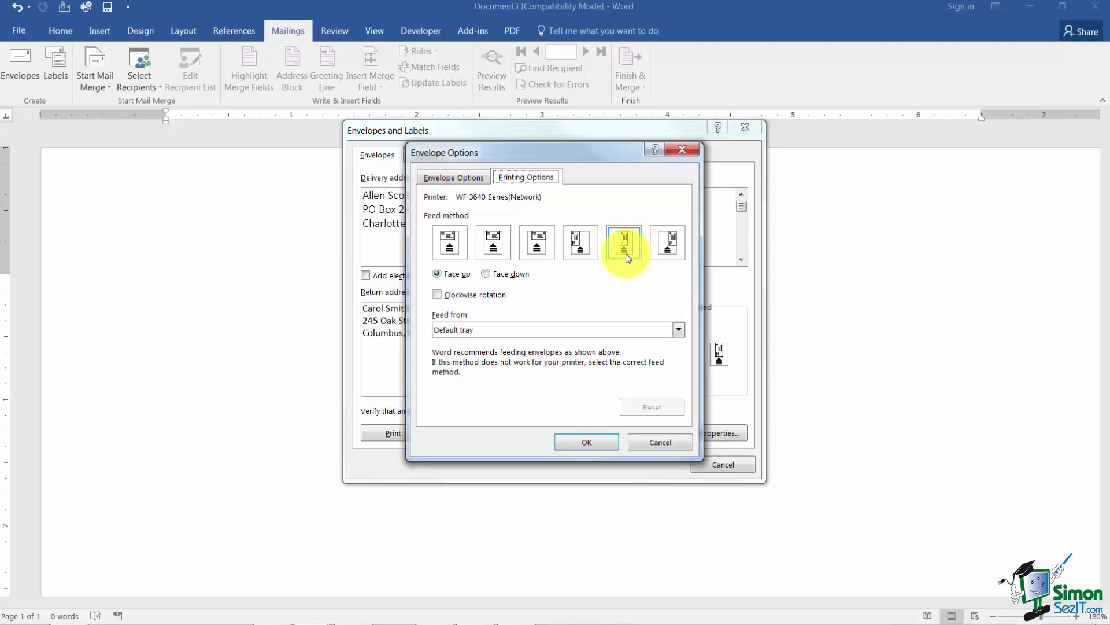
left_click(437, 295)
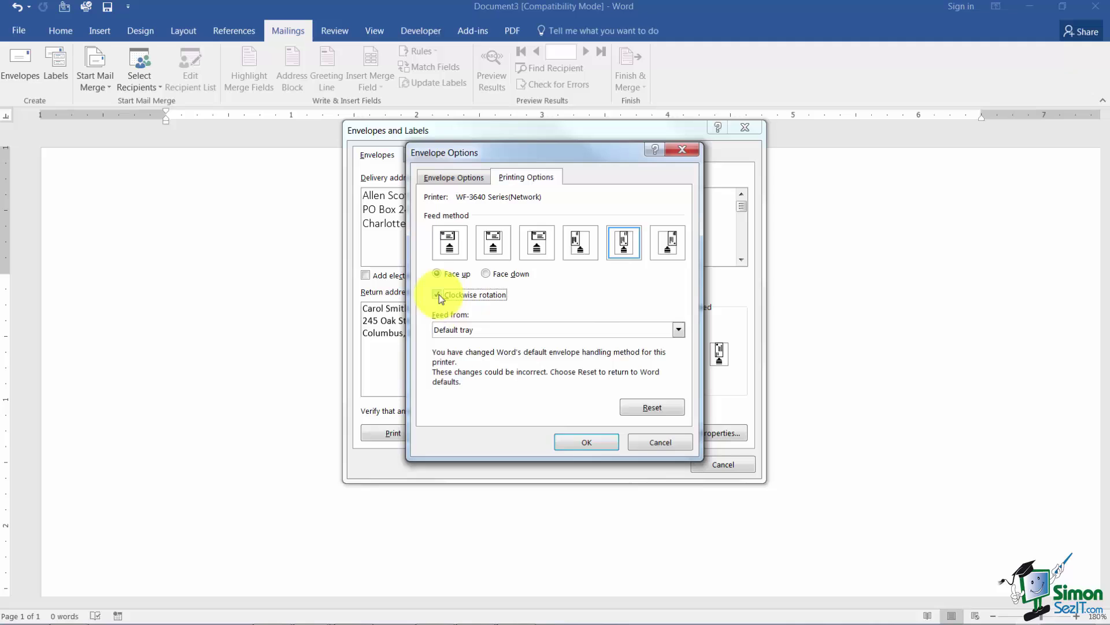
left_click(438, 295)
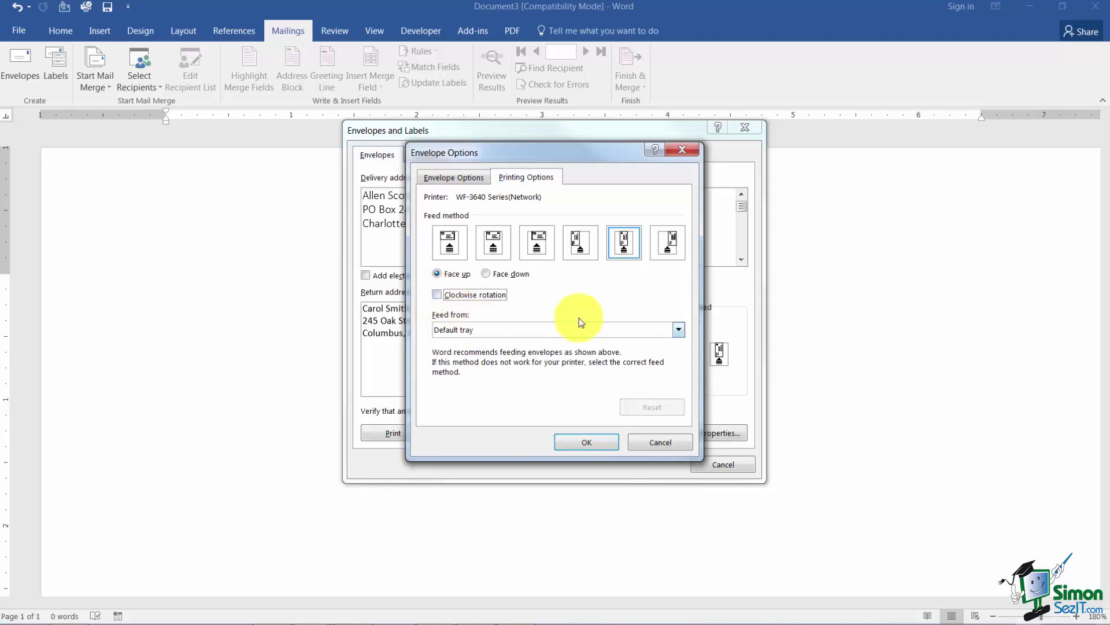
left_click(680, 331)
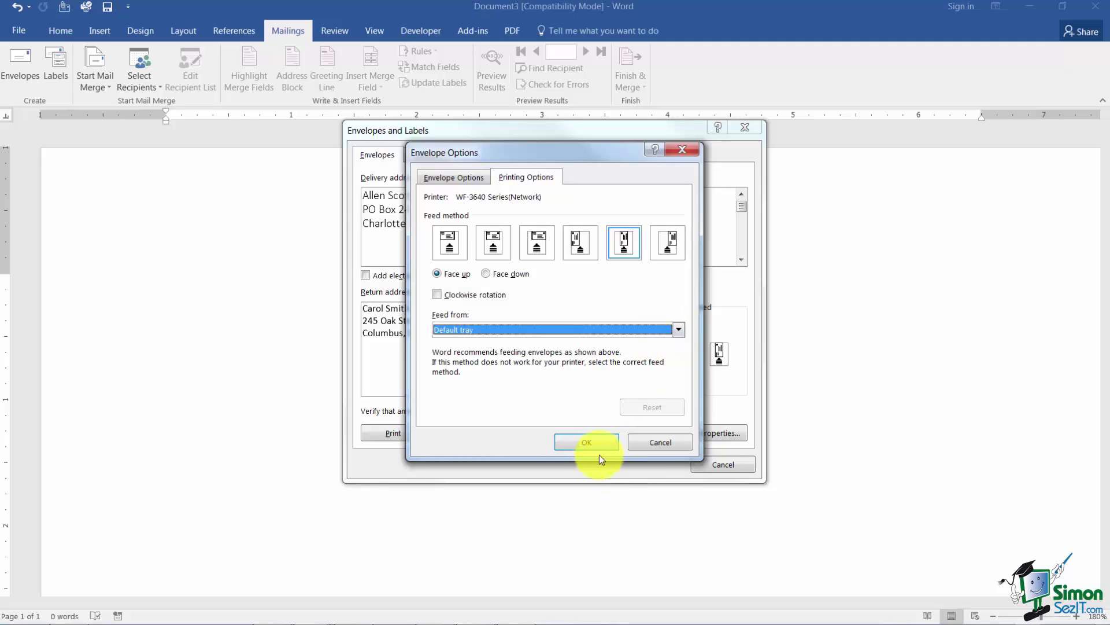
left_click(640, 446)
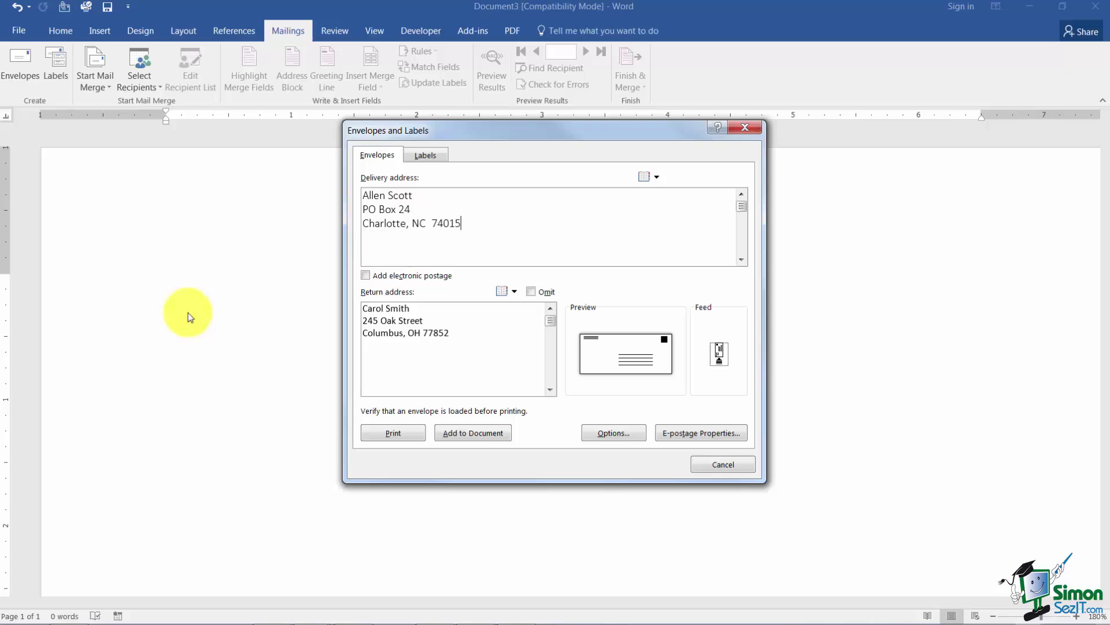
Add the envelope to the document and save the return address as the default.
left_click(471, 433)
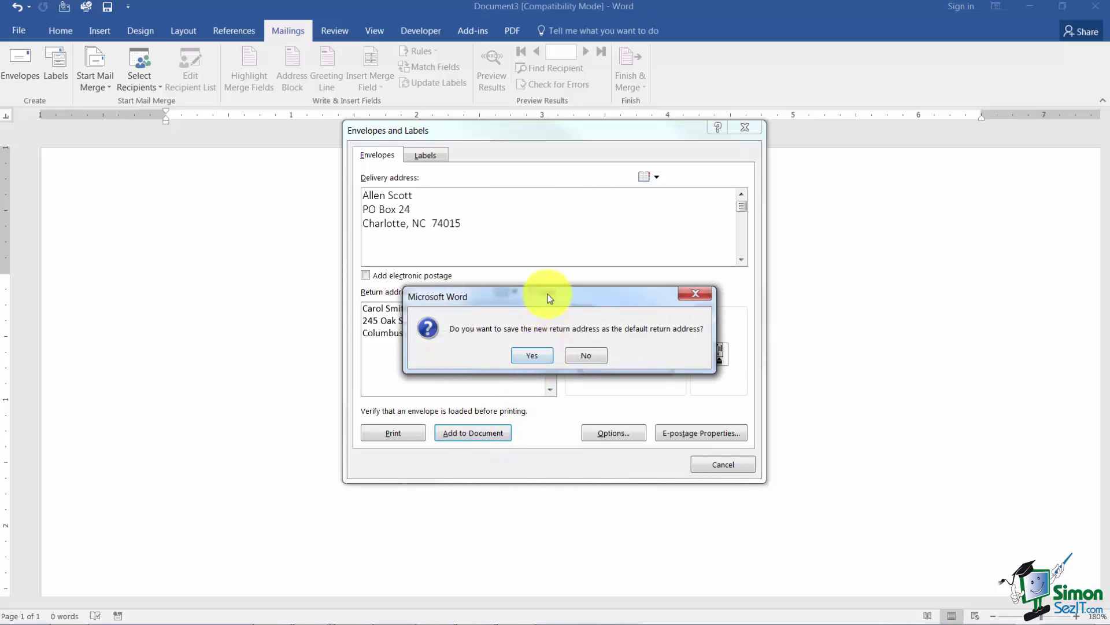
left_click_drag(547, 294, 609, 221)
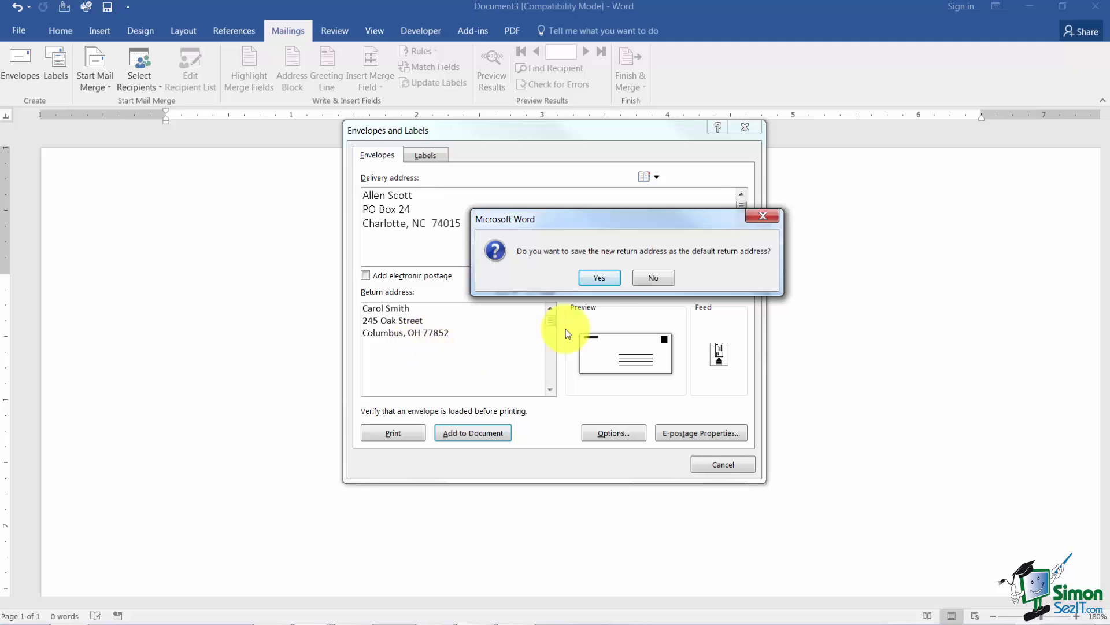
left_click(602, 283)
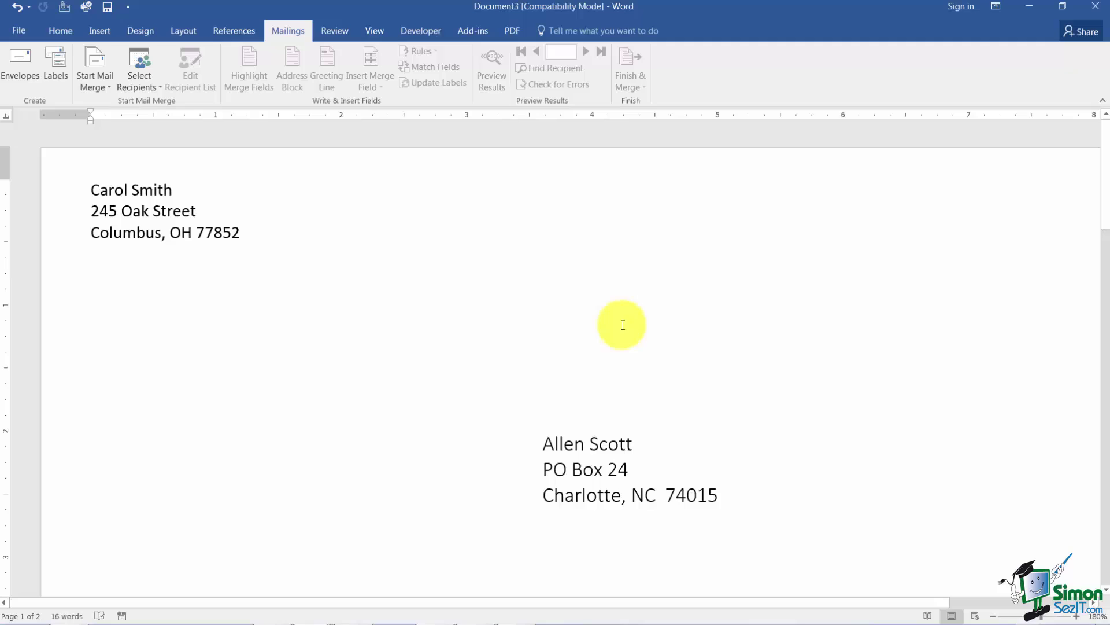
Zoom out to 100% to show the envelope page and put the caret on blank page 2.
left_click(993, 616)
left_click(994, 617)
left_click(993, 616)
left_click(993, 617)
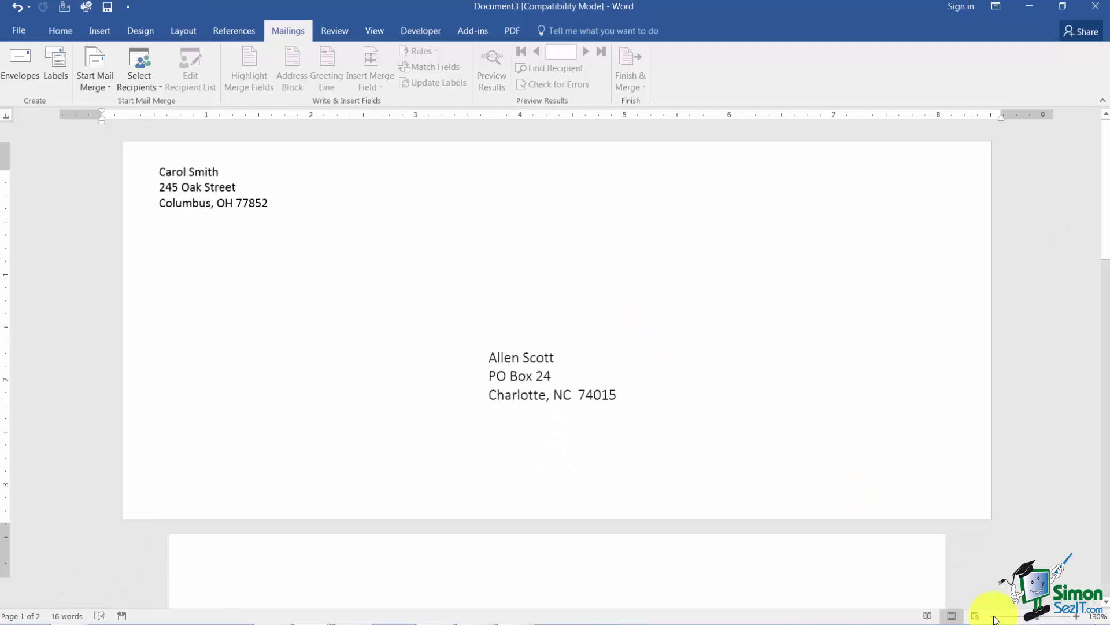
left_click(993, 617)
left_click(993, 616)
left_click(993, 617)
left_click(993, 617)
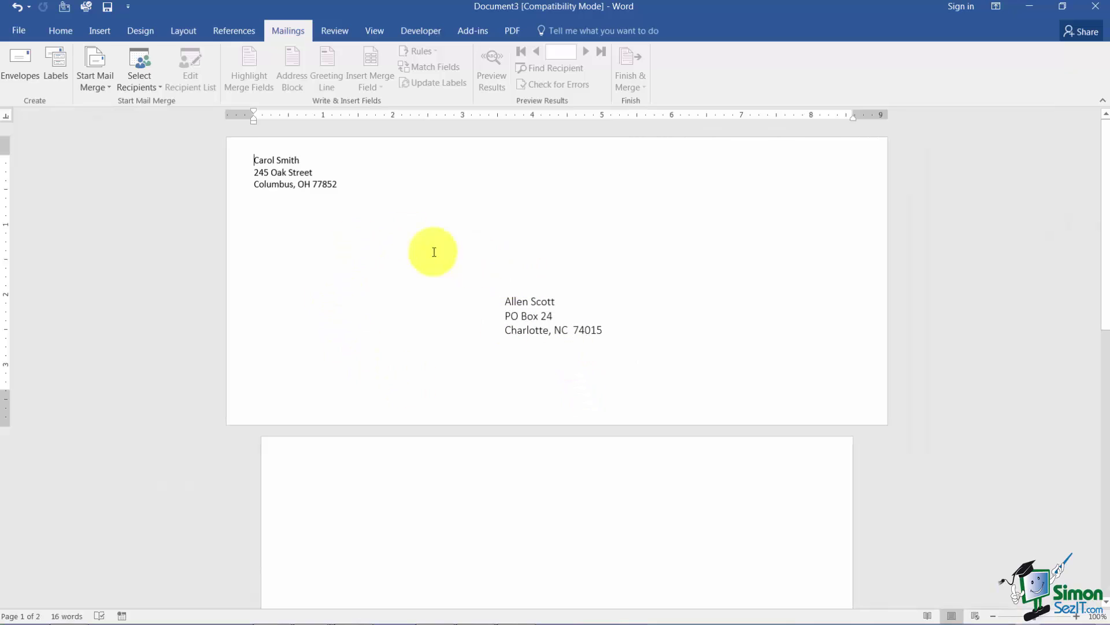
left_click(374, 502)
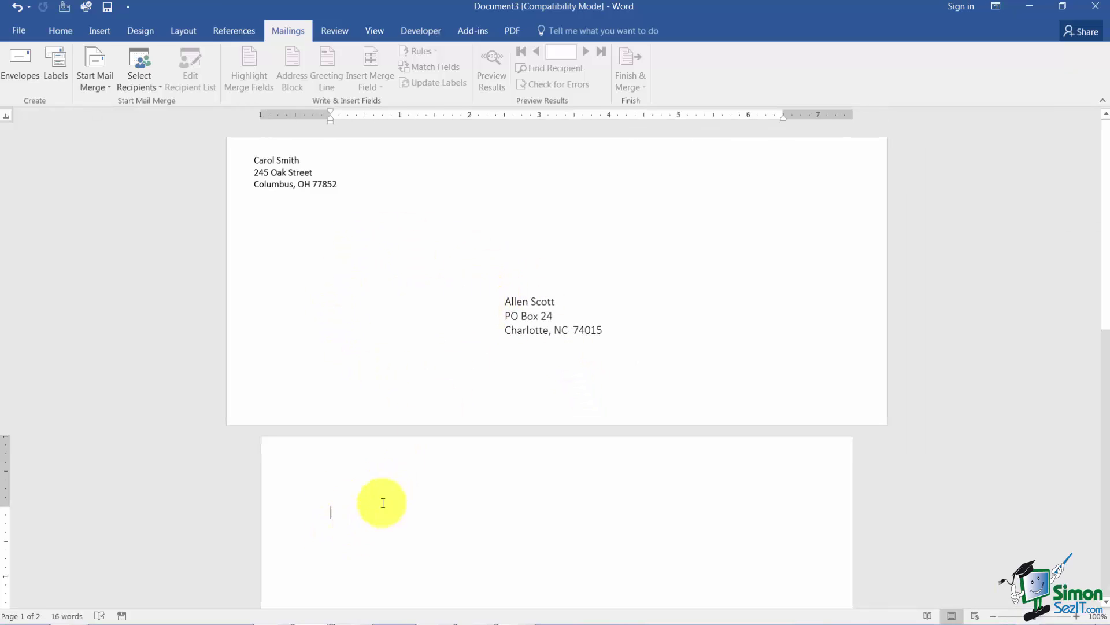